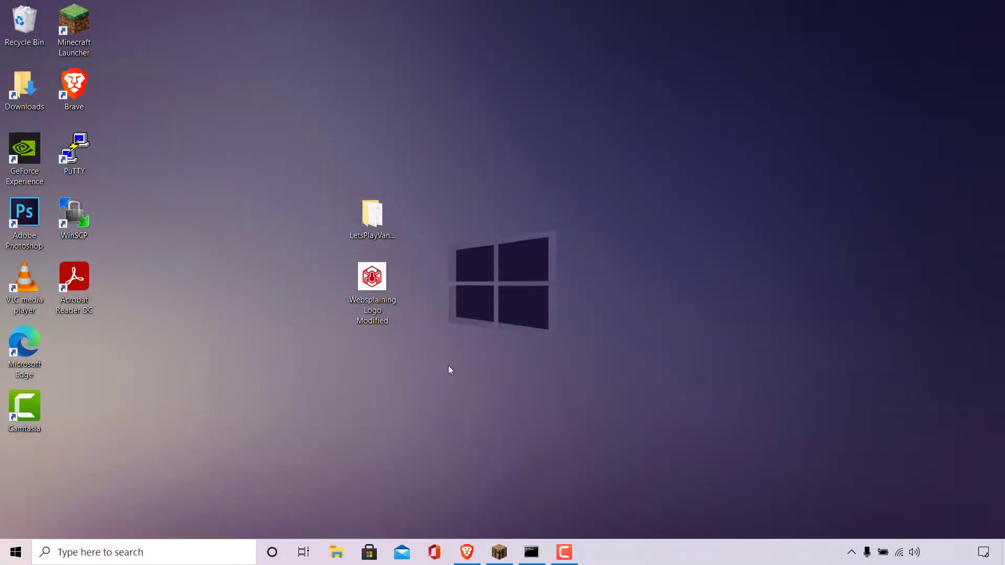
Bring up the running Minecraft server console window.
{"action": "left_click", "coordinate": [391, 312]}
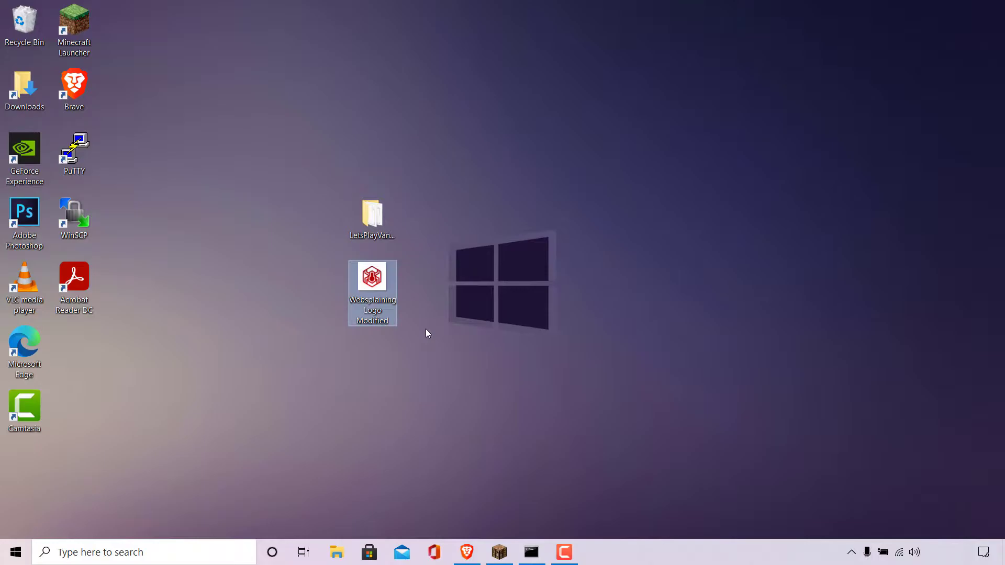
{"action": "left_click", "coordinate": [469, 380]}
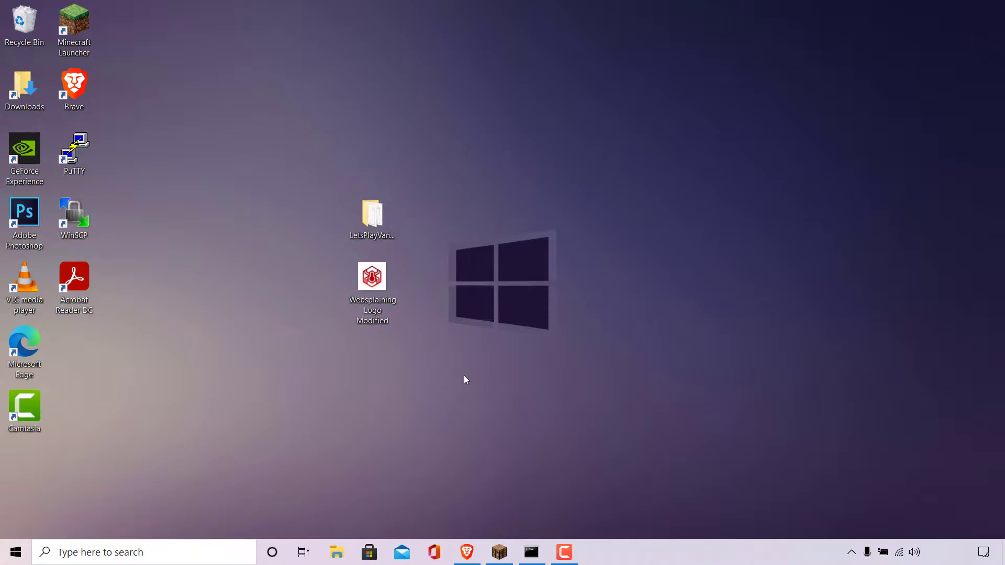
{"action": "left_click", "coordinate": [531, 552]}
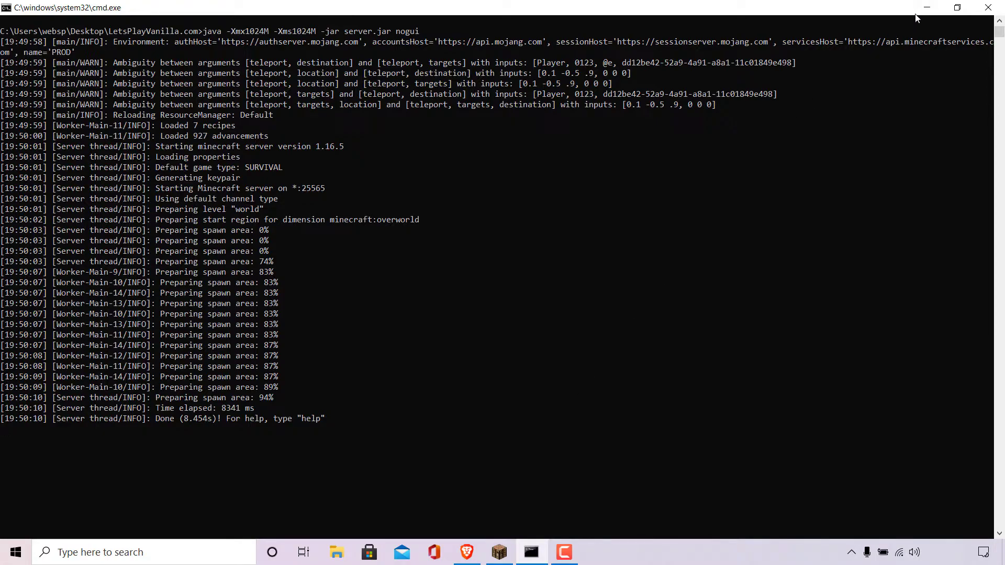
Switch to the Minecraft game and go to the Multiplayer server list.
{"action": "left_click", "coordinate": [926, 7]}
{"action": "left_click", "coordinate": [499, 552]}
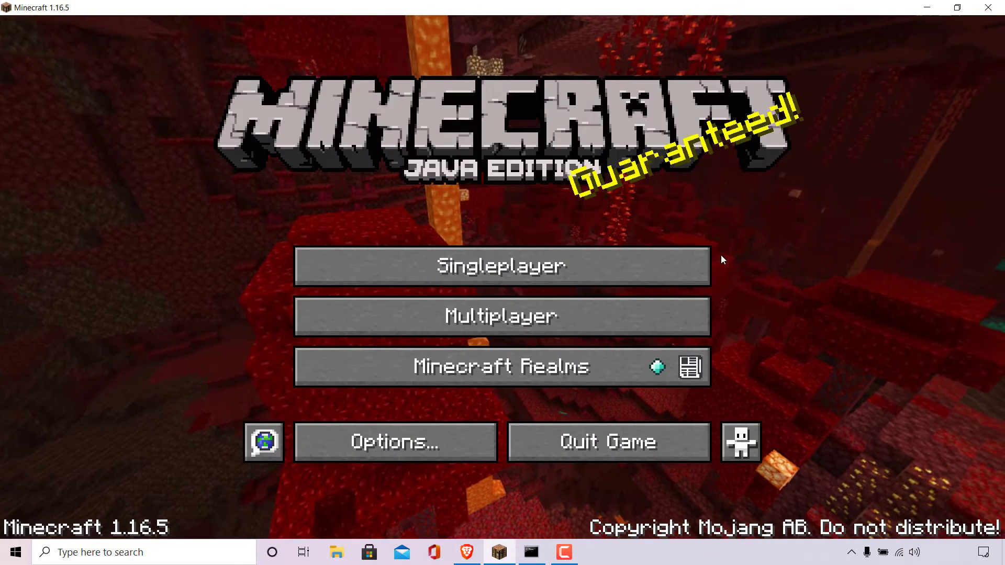
{"action": "left_click", "coordinate": [602, 324]}
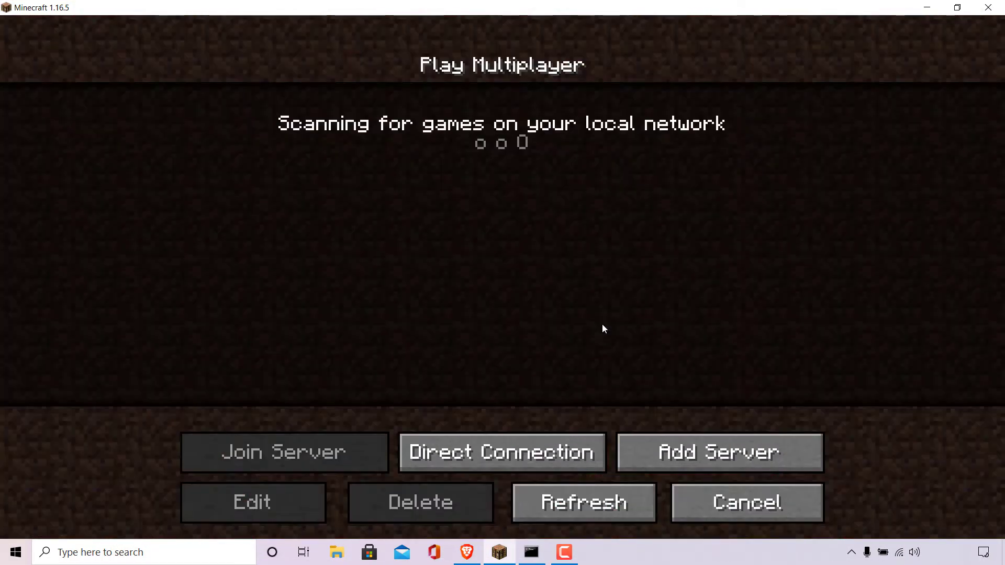
Add a server entry named 'websplaining' with server address 0.
{"action": "left_click", "coordinate": [808, 454]}
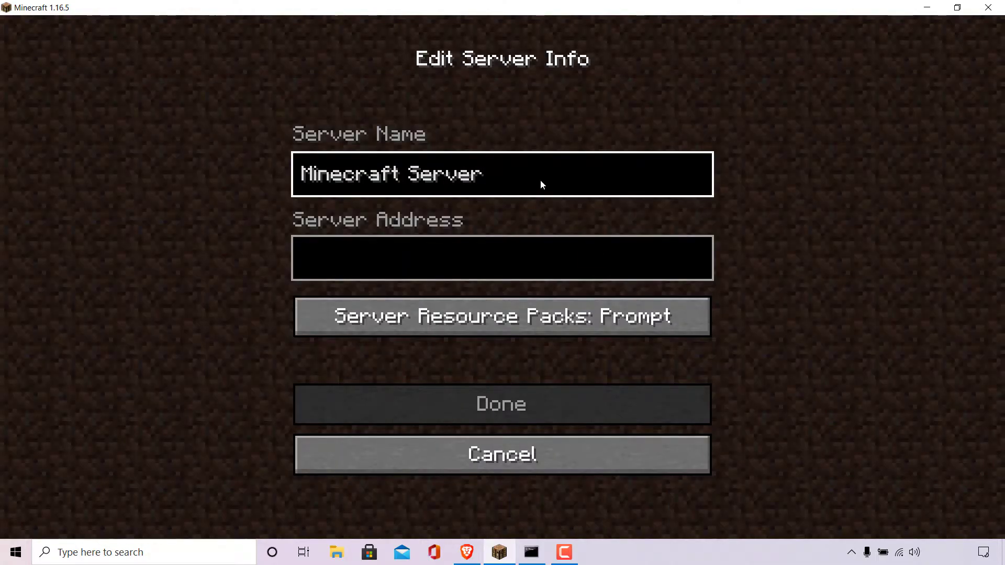
{"action": "key", "text": "BackSpace"}
{"action": "key", "text": "BackSpace"}
{"action": "key", "text": "BackSpace"}
{"action": "key", "text": "BackSpace"}
{"action": "key", "text": "BackSpace"}
{"action": "key", "text": "BackSpace"}
{"action": "key", "text": "BackSpace"}
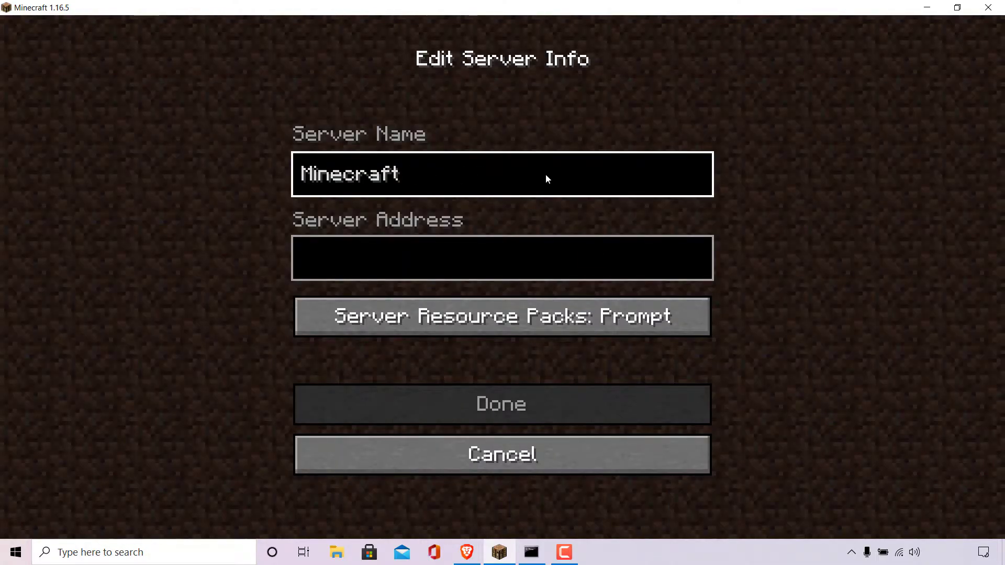
{"action": "key", "text": "BackSpace"}
{"action": "key", "text": "BackSpace"}
{"action": "key", "text": "BackSpace"}
{"action": "key", "text": "BackSpace"}
{"action": "key", "text": "BackSpace"}
{"action": "key", "text": "BackSpace"}
{"action": "key", "text": "BackSpace"}
{"action": "key", "text": "BackSpace"}
{"action": "key", "text": "BackSpace"}
{"action": "type", "text": "websplaini"}
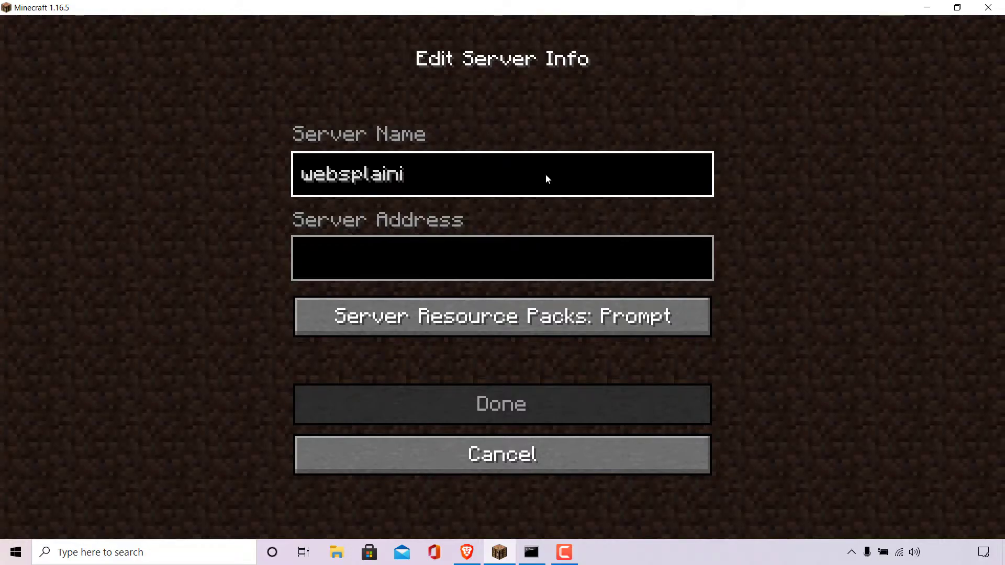
{"action": "type", "text": "ng"}
{"action": "left_click", "coordinate": [419, 251]}
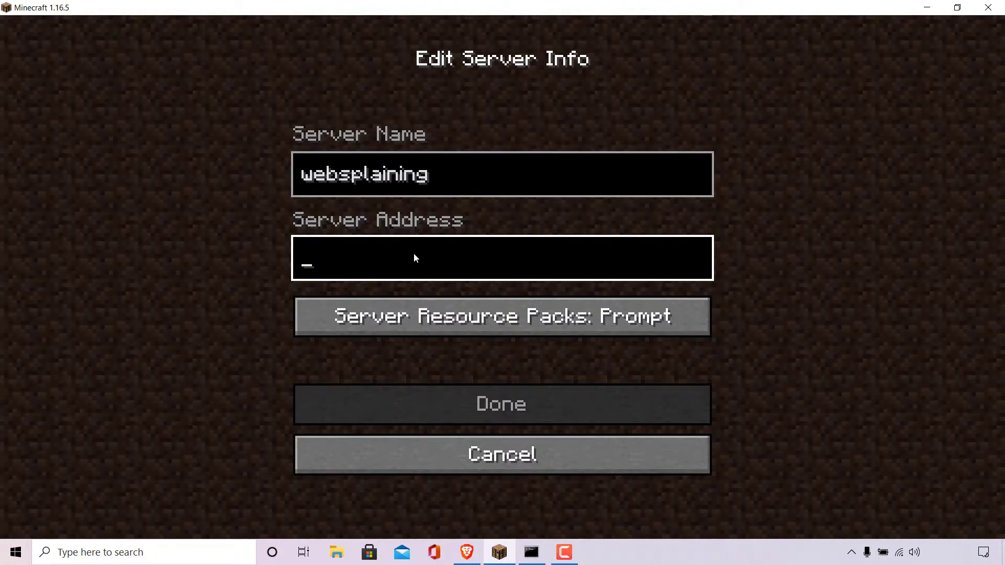
{"action": "type", "text": "0"}
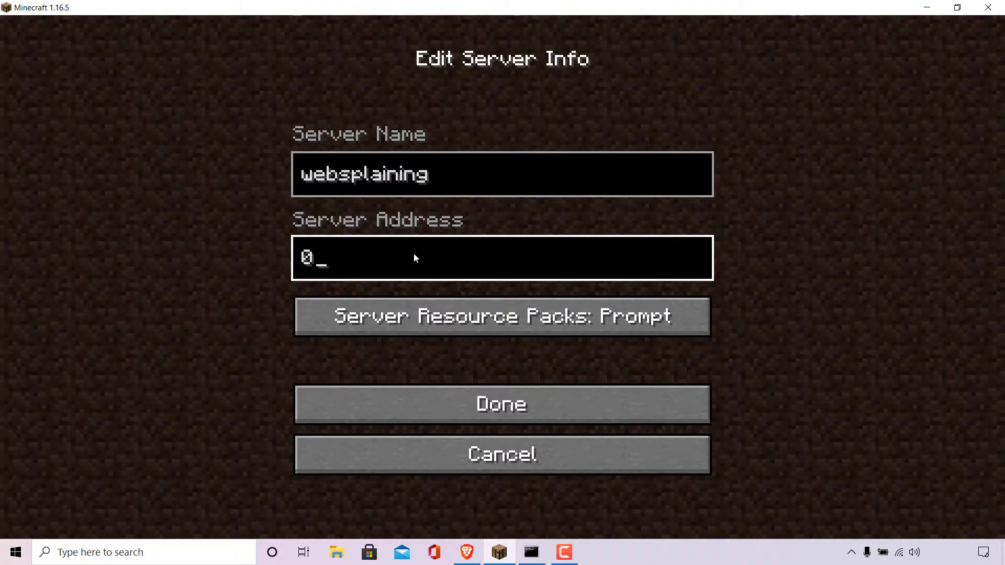
{"action": "left_click", "coordinate": [613, 408]}
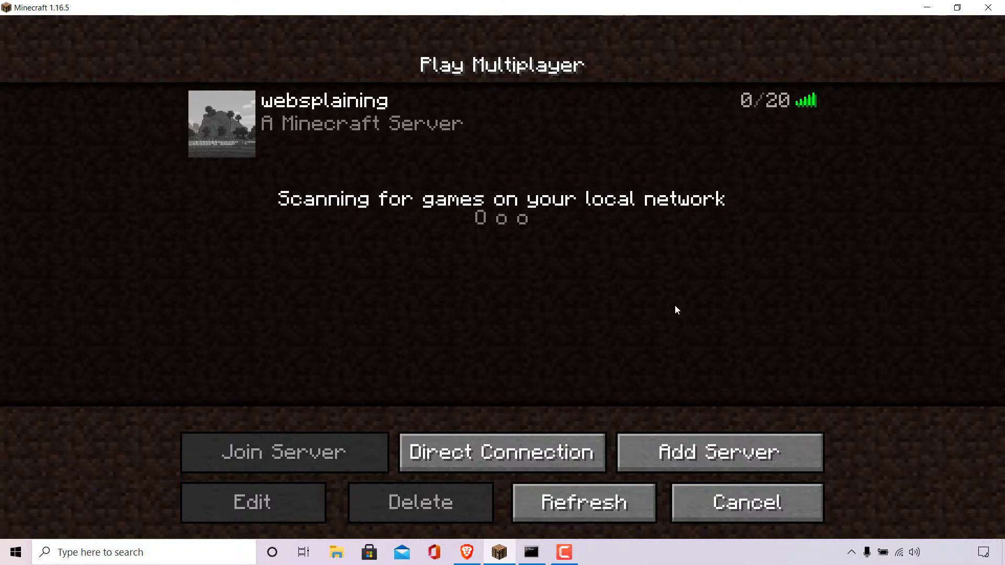
Shut down the Minecraft server by entering 'stop' in its console.
{"action": "mouse_move", "coordinate": [808, 140]}
{"action": "left_click", "coordinate": [927, 10]}
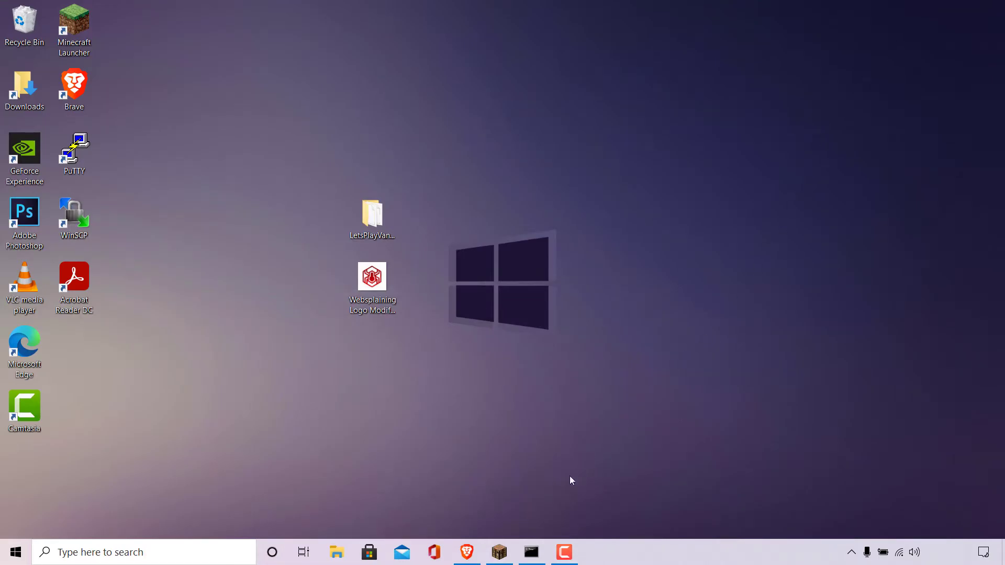
{"action": "left_click", "coordinate": [532, 552]}
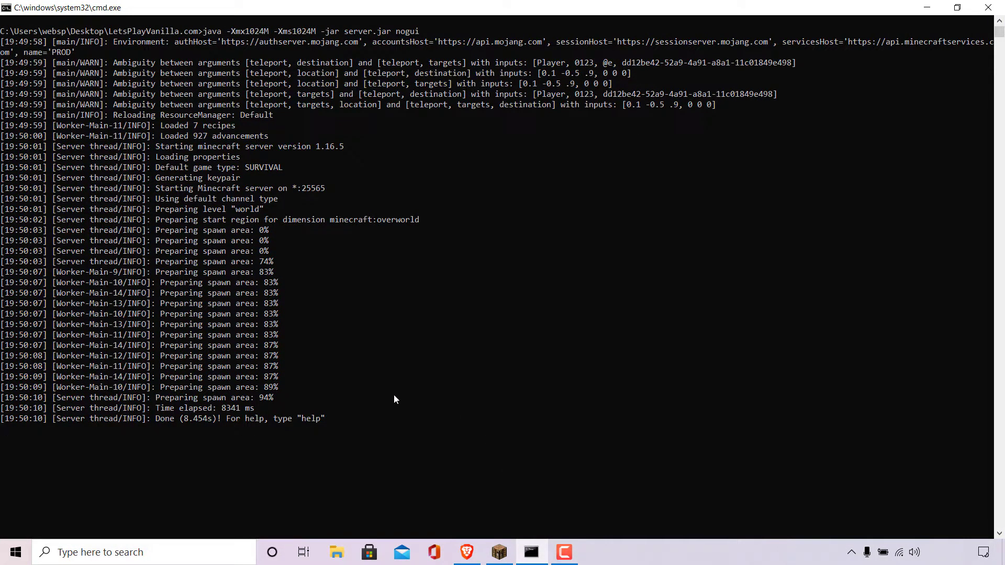
{"action": "type", "text": "stop"}
{"action": "key", "text": "Return"}
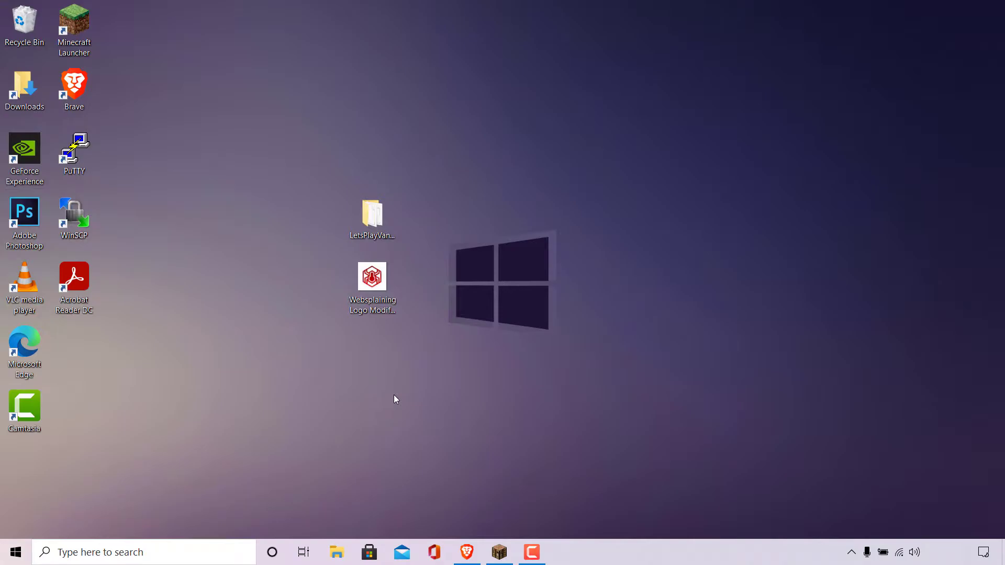
Open the Properties of the Websplaining Logo Modified image file.
{"action": "left_click", "coordinate": [366, 290]}
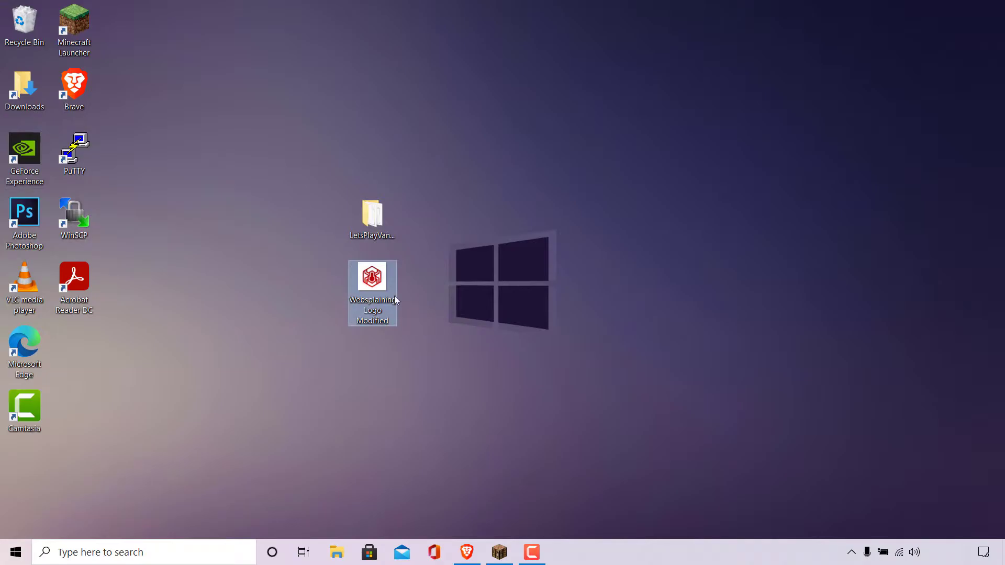
{"action": "right_click", "coordinate": [374, 302]}
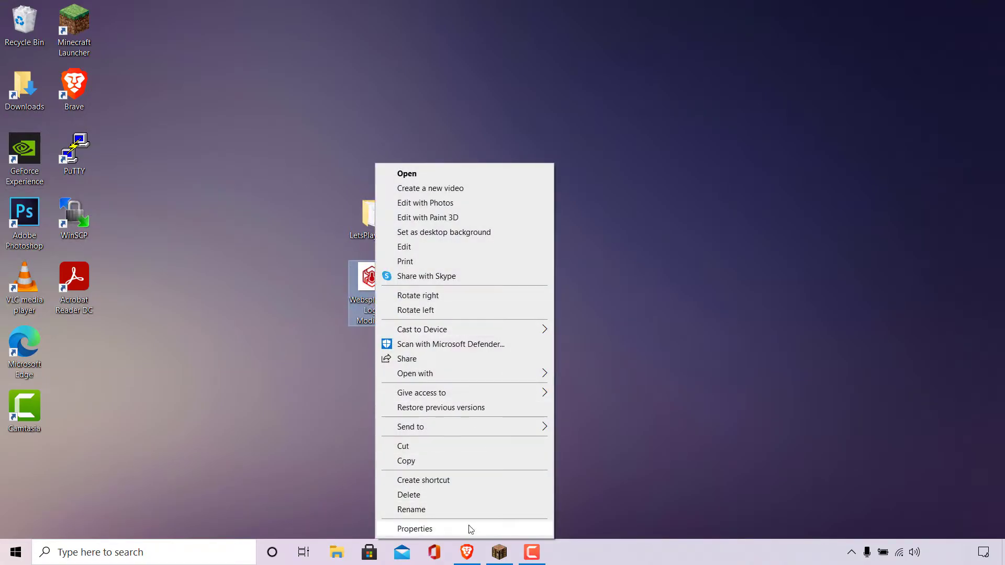
{"action": "left_click", "coordinate": [473, 529]}
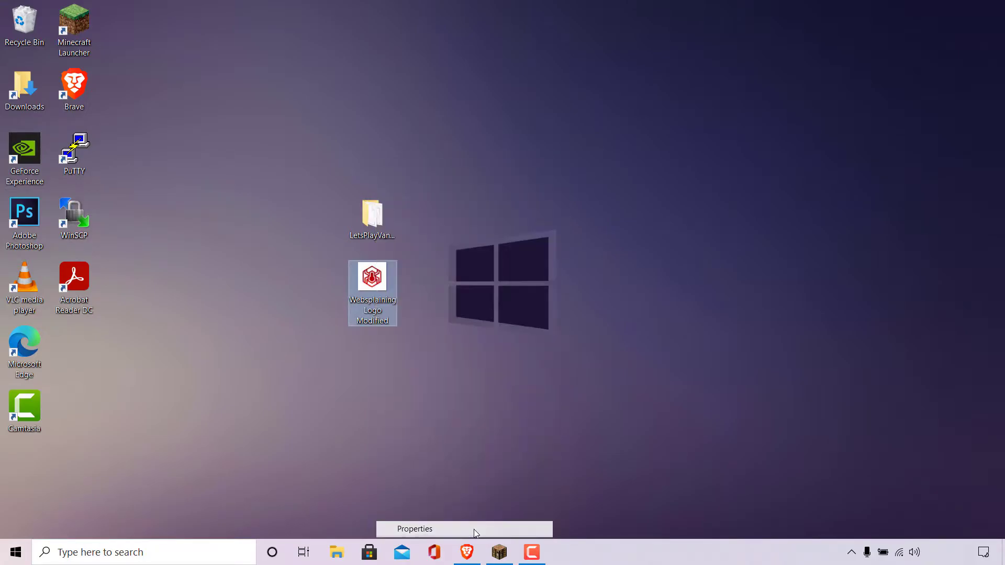
Move the Properties window up and right, and check the file type is PNG.
{"action": "left_click_drag", "start_coordinate": [497, 223], "coordinate": [614, 154]}
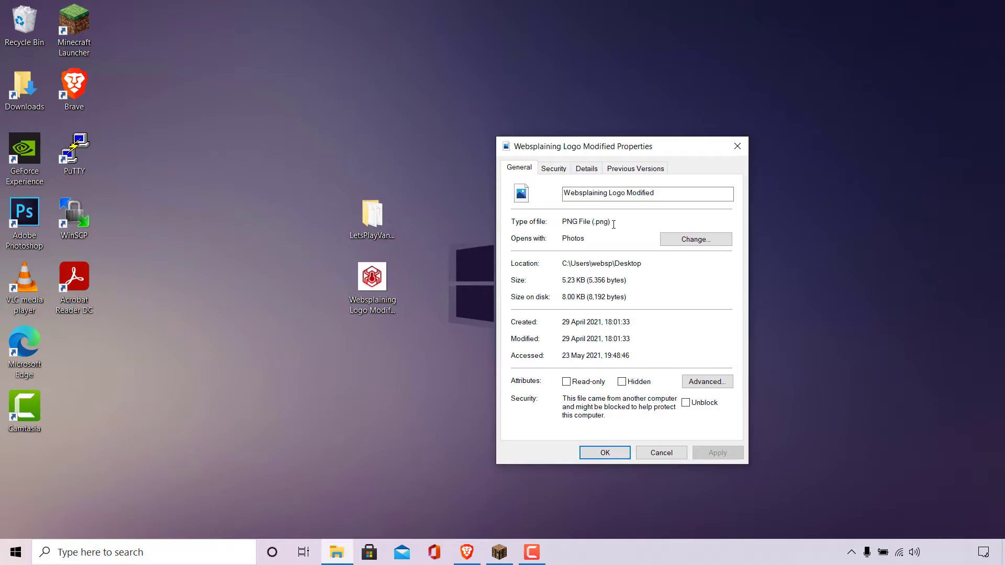
{"action": "left_click", "coordinate": [620, 222]}
Confirm on the Details tab that the logo is 64 x 64, then close Properties.
{"action": "left_click", "coordinate": [588, 168]}
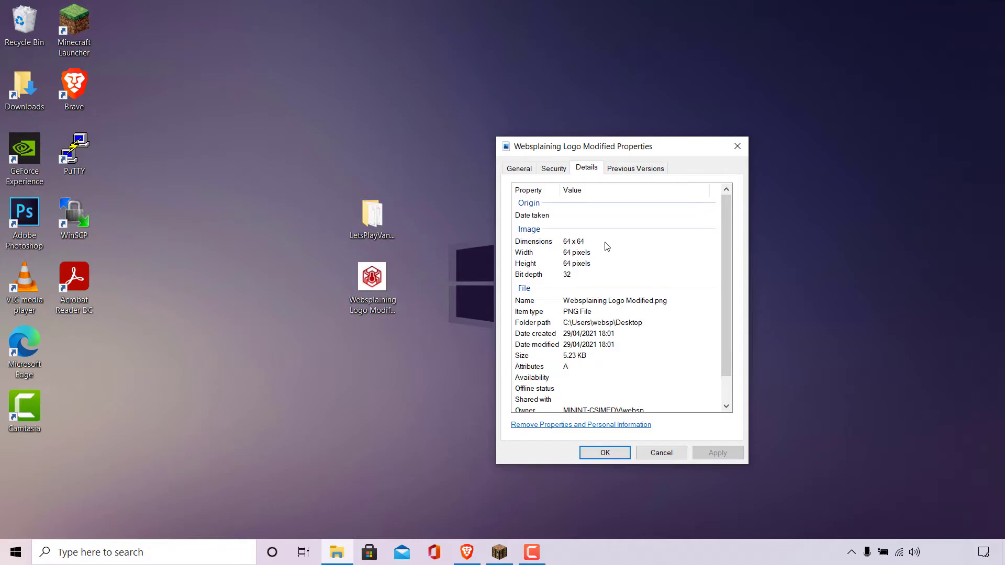
{"action": "left_click", "coordinate": [734, 147]}
{"action": "left_click", "coordinate": [387, 281]}
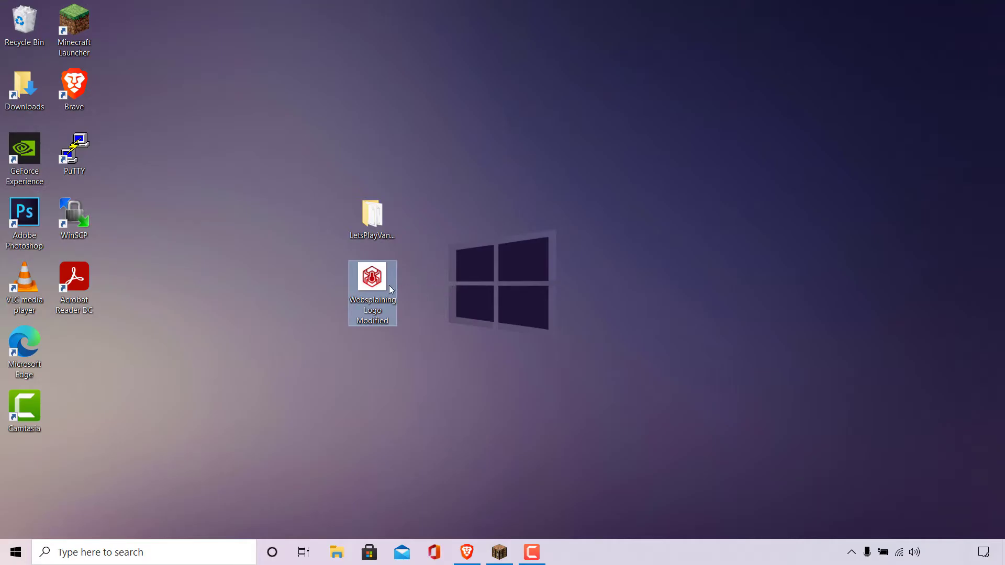
Rename the logo image file to 'server-icon'.
{"action": "right_click", "coordinate": [351, 297]}
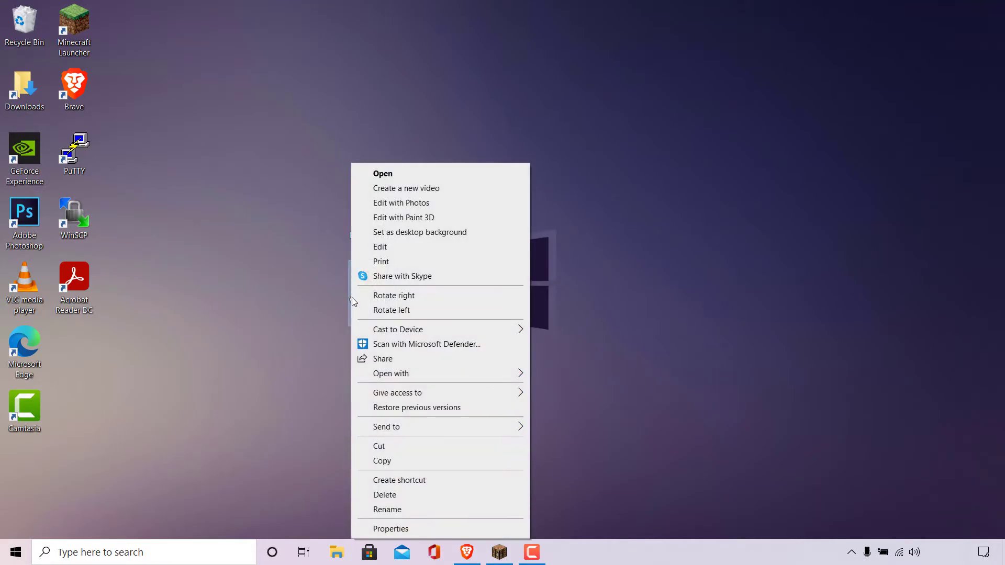
{"action": "left_click", "coordinate": [458, 510]}
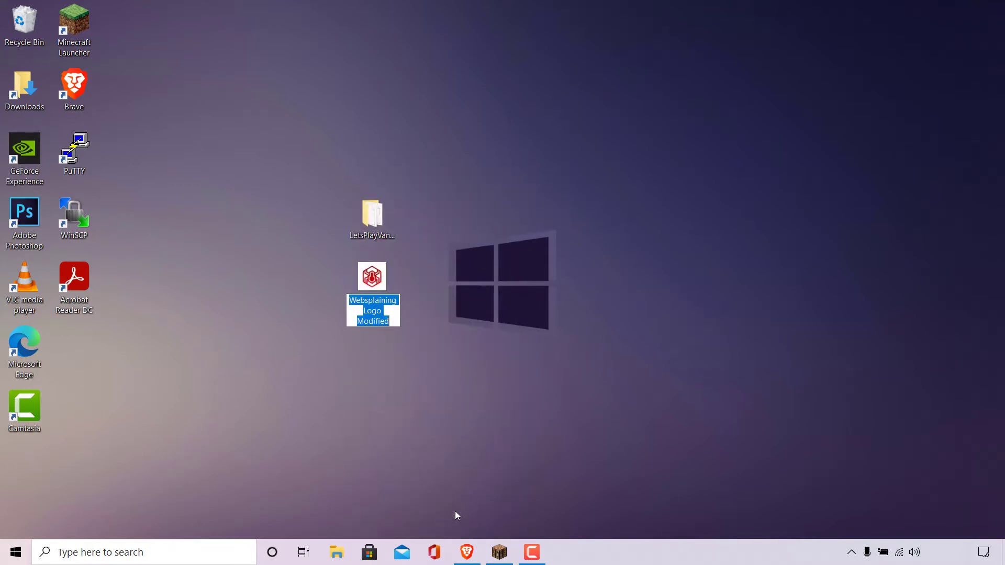
{"action": "key", "text": "BackSpace"}
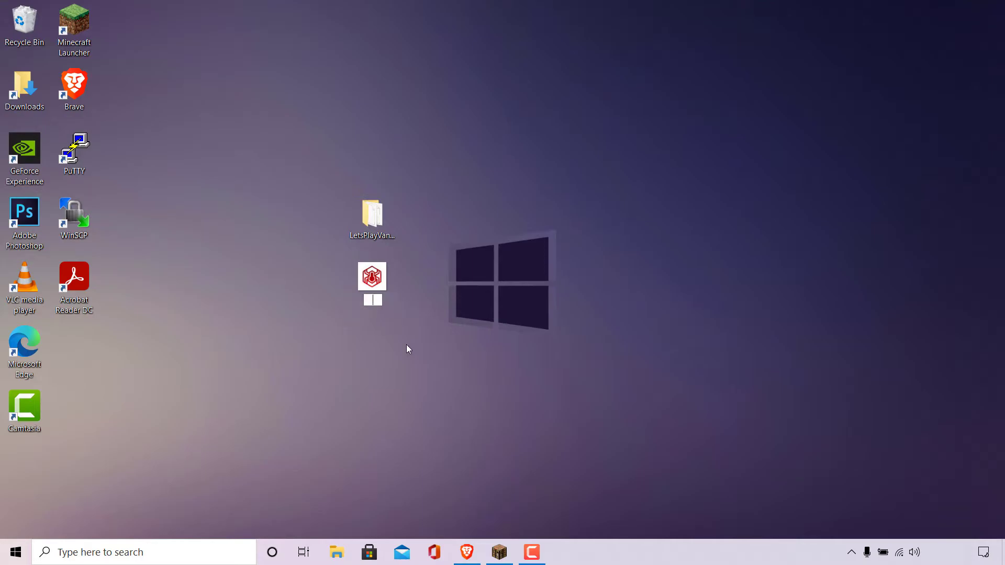
{"action": "type", "text": "server-icon"}
{"action": "key", "text": "Return"}
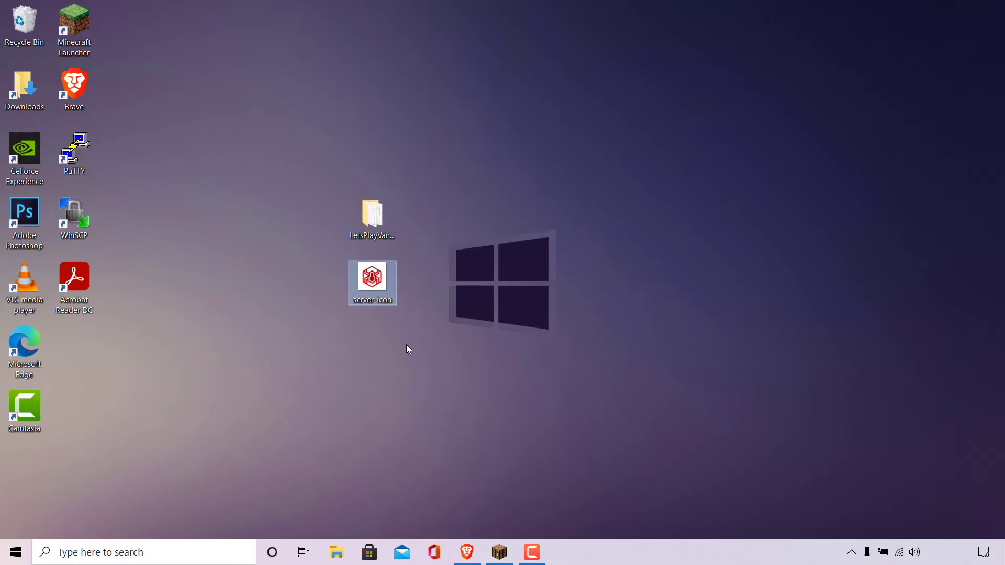
Open the LetsPlayVanilla.com server folder and place it beside the desktop icons.
{"action": "left_click", "coordinate": [356, 237]}
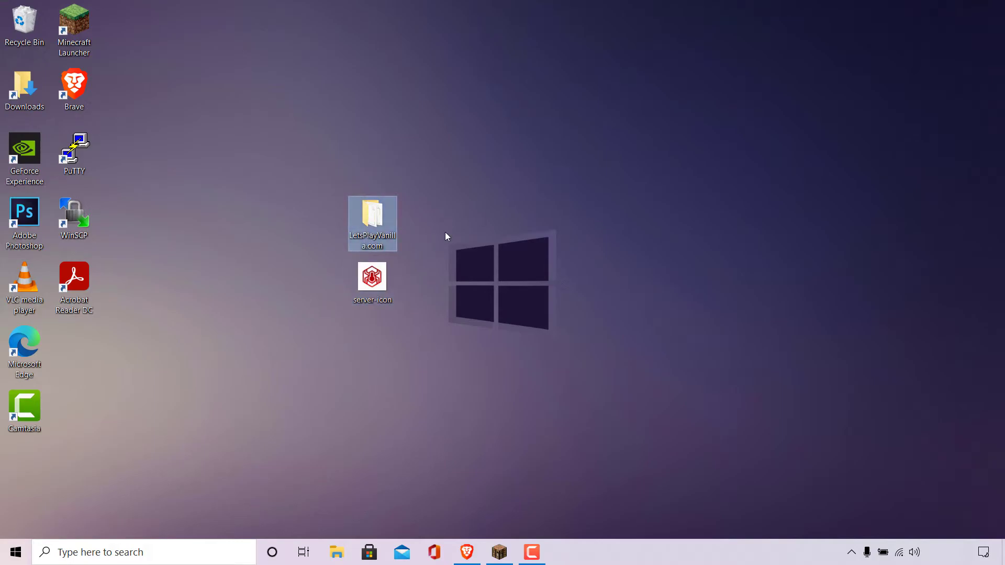
{"action": "double_click", "coordinate": [383, 221]}
{"action": "left_click_drag", "start_coordinate": [478, 93], "coordinate": [695, 108]}
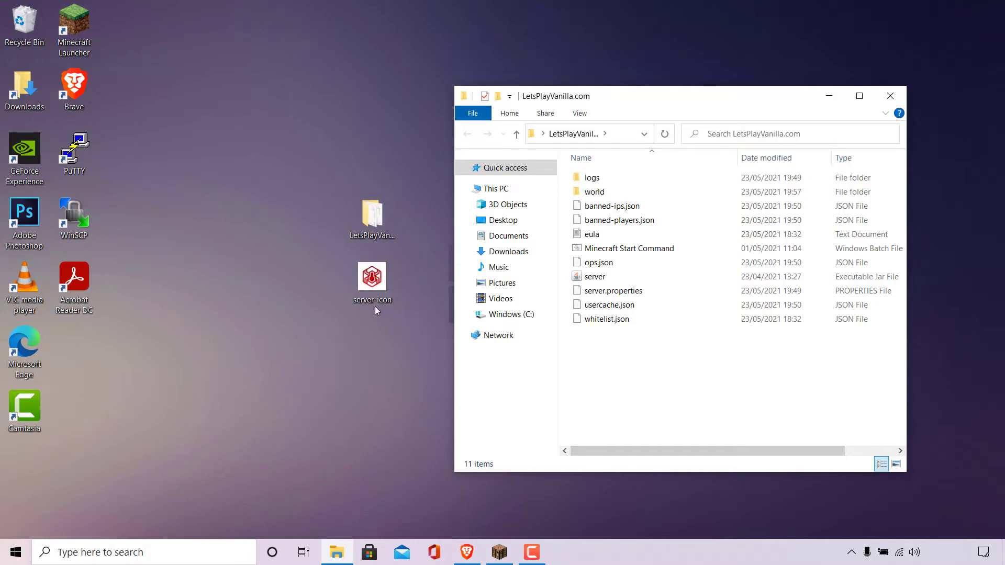
Drag server-icon from the desktop into the server folder and maximize the folder window.
{"action": "left_click", "coordinate": [383, 286]}
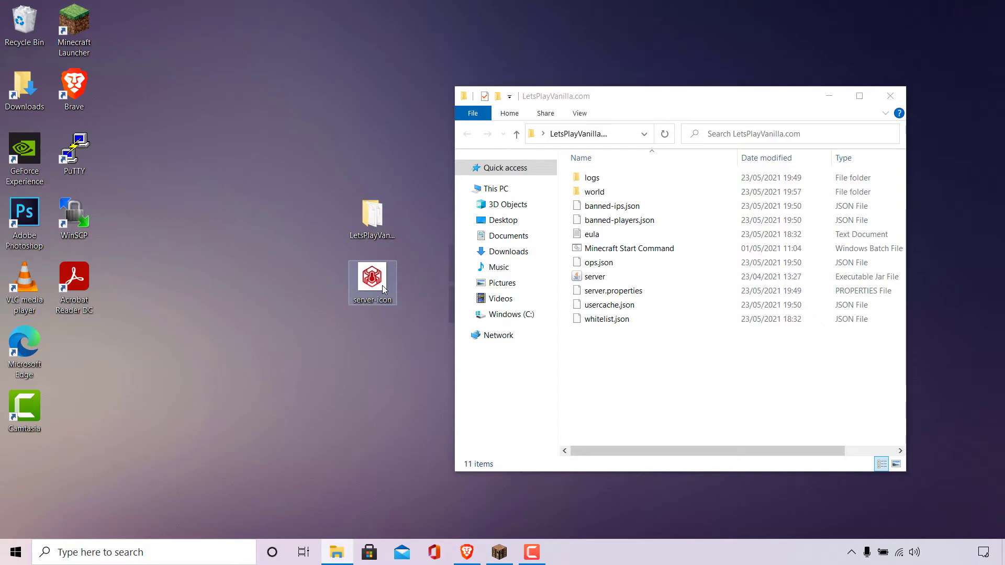
{"action": "left_click_drag", "start_coordinate": [382, 285], "coordinate": [620, 378]}
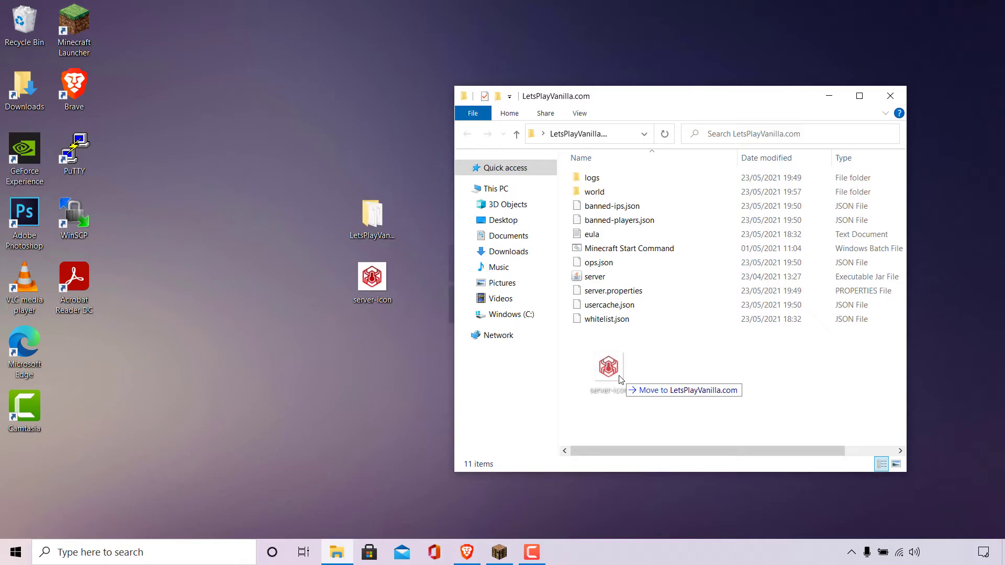
{"action": "left_click_drag", "start_coordinate": [619, 379], "coordinate": [619, 379]}
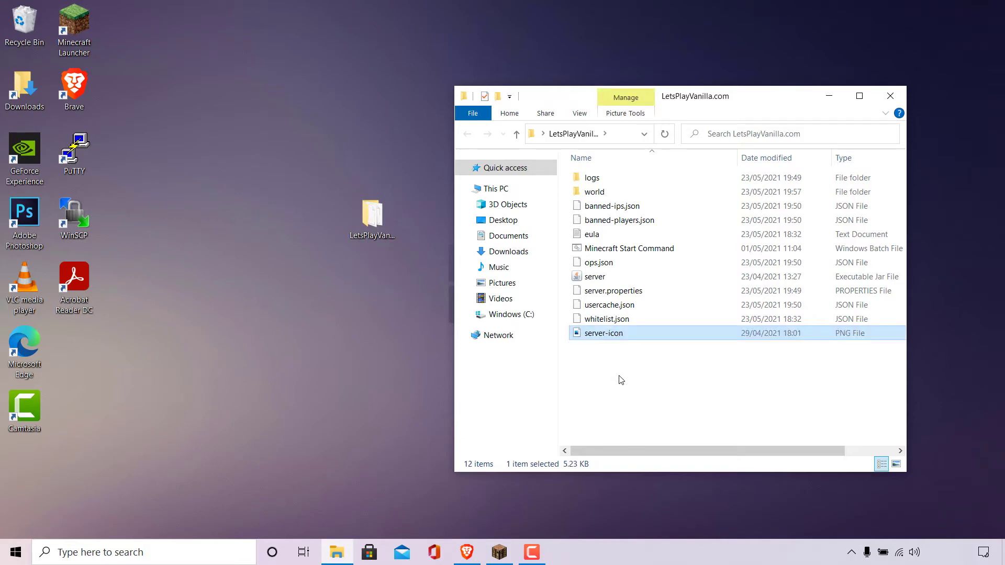
{"action": "left_click_drag", "start_coordinate": [621, 380], "coordinate": [632, 359]}
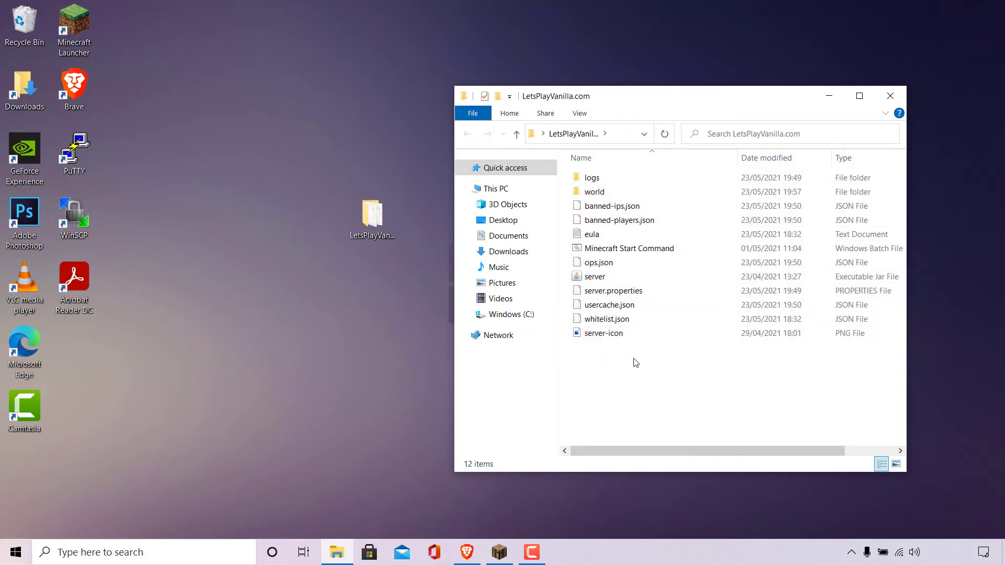
{"action": "left_click", "coordinate": [640, 337]}
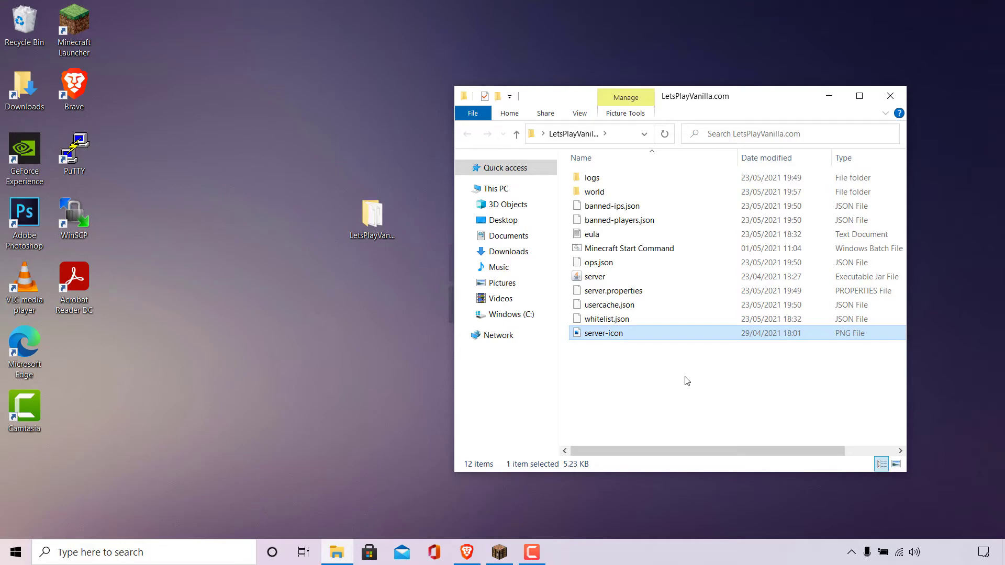
{"action": "left_click", "coordinate": [860, 96]}
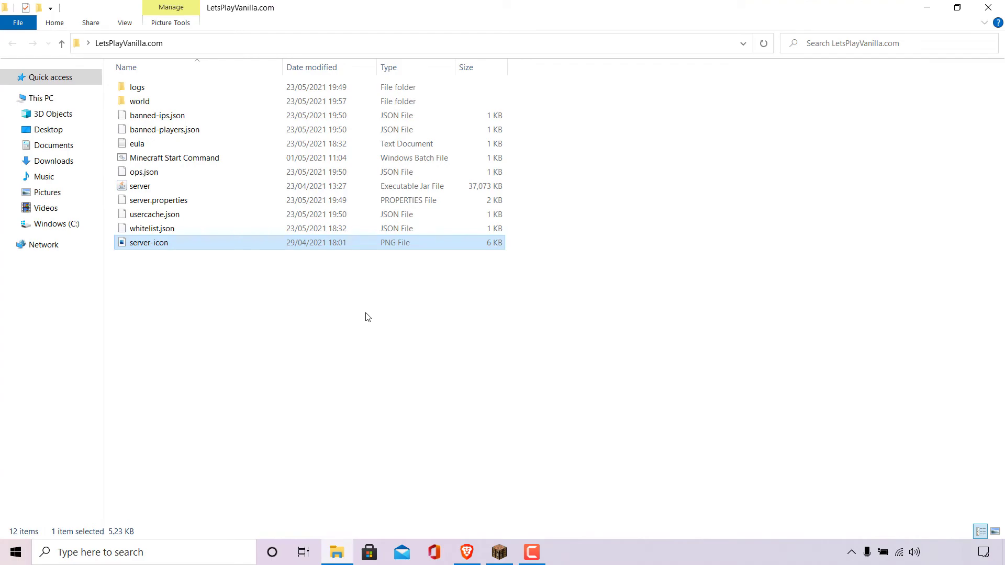
Launch the server with Minecraft Start Command and minimize its console once loaded.
{"action": "double_click", "coordinate": [245, 159]}
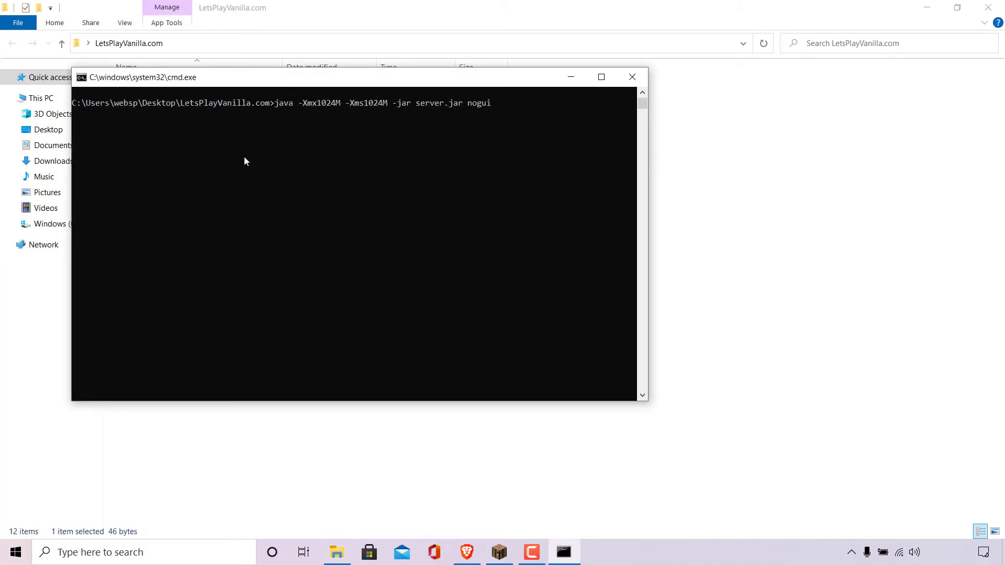
{"action": "left_click", "coordinate": [601, 79]}
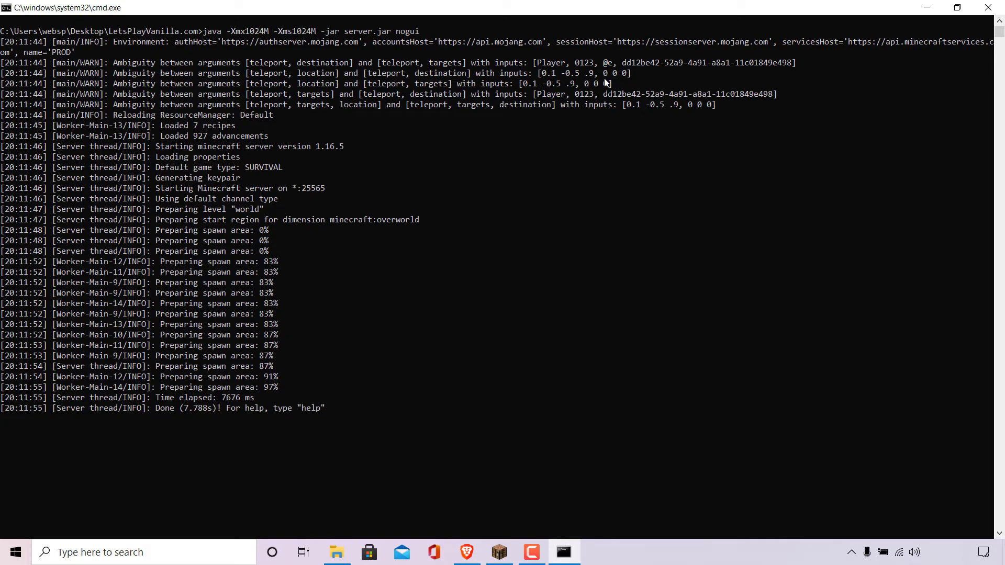
{"action": "left_click", "coordinate": [924, 10]}
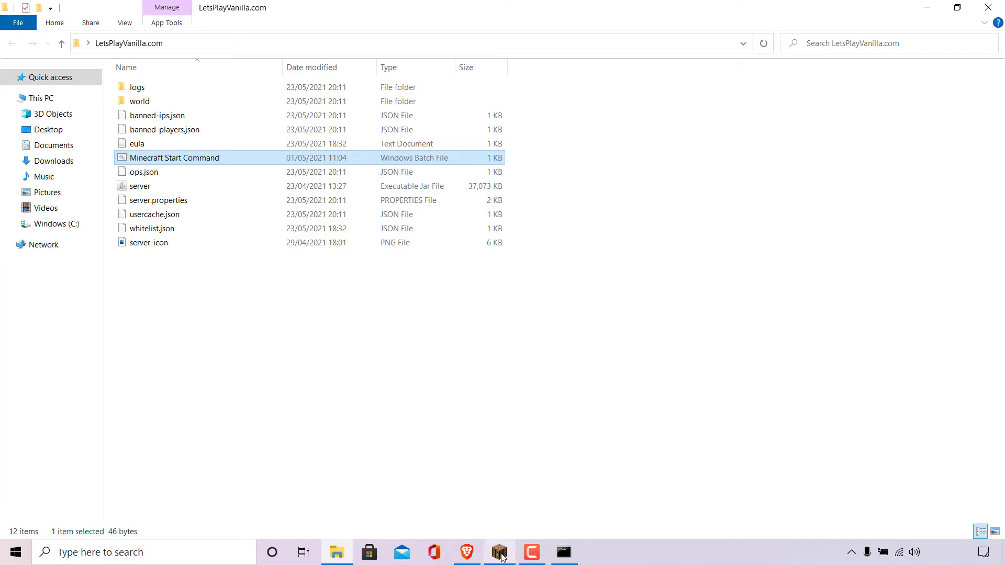
Return to Minecraft and refresh the server list so websplaining shows the red logo.
{"action": "left_click", "coordinate": [500, 553]}
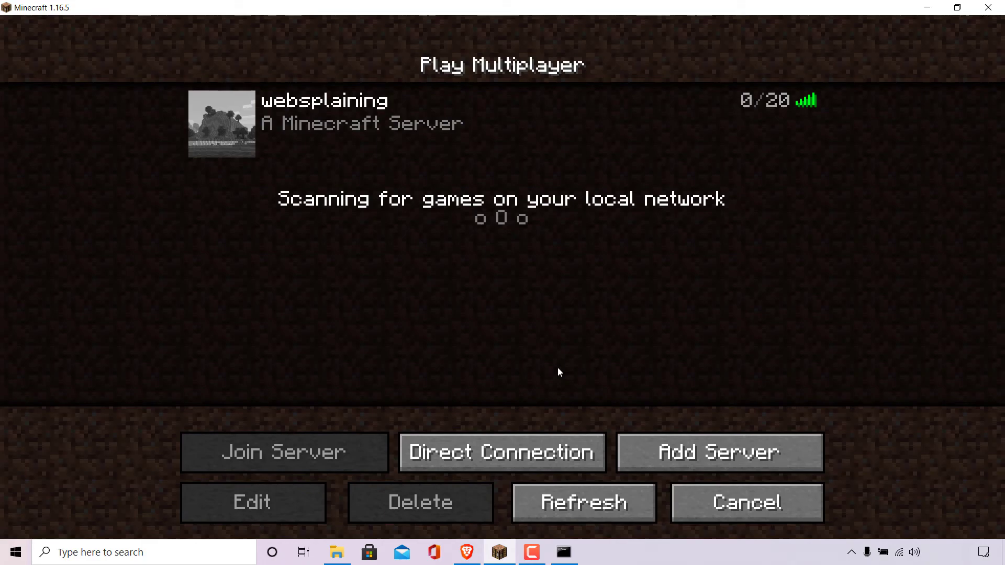
{"action": "mouse_move", "coordinate": [317, 157]}
{"action": "left_click", "coordinate": [636, 513]}
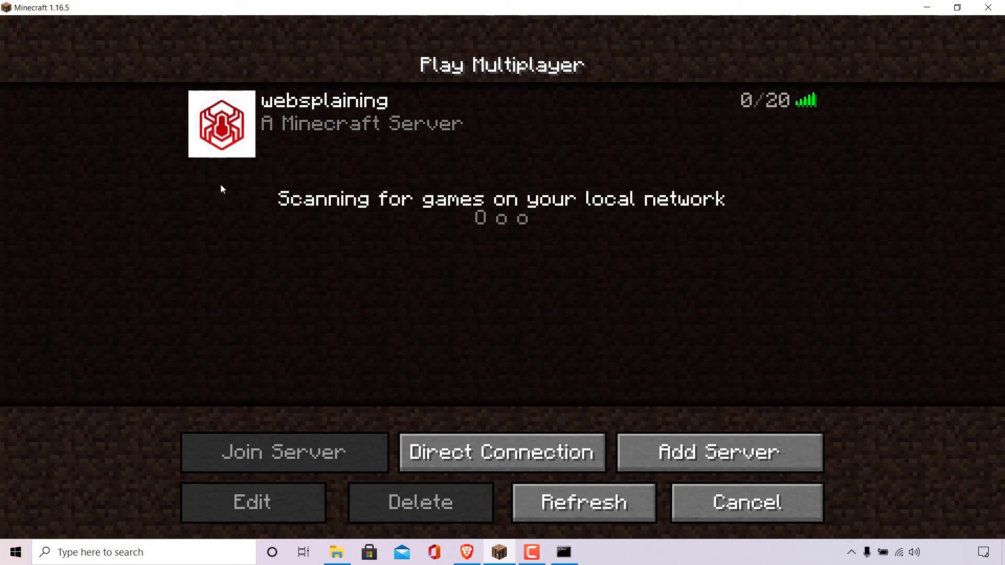
Join the websplaining server from the multiplayer list and take control of the player in its world.
{"action": "left_click", "coordinate": [498, 112]}
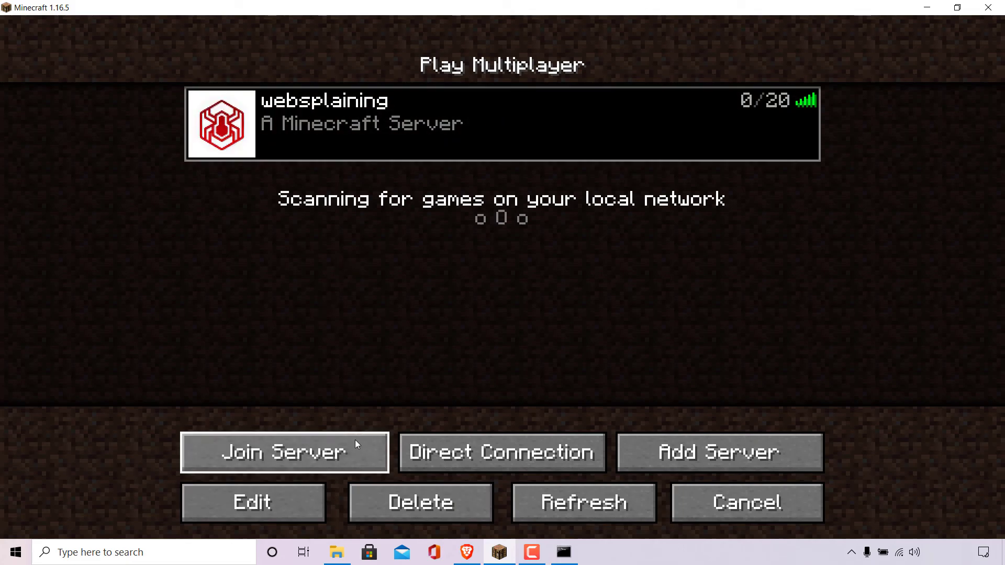
{"action": "key", "text": "Return"}
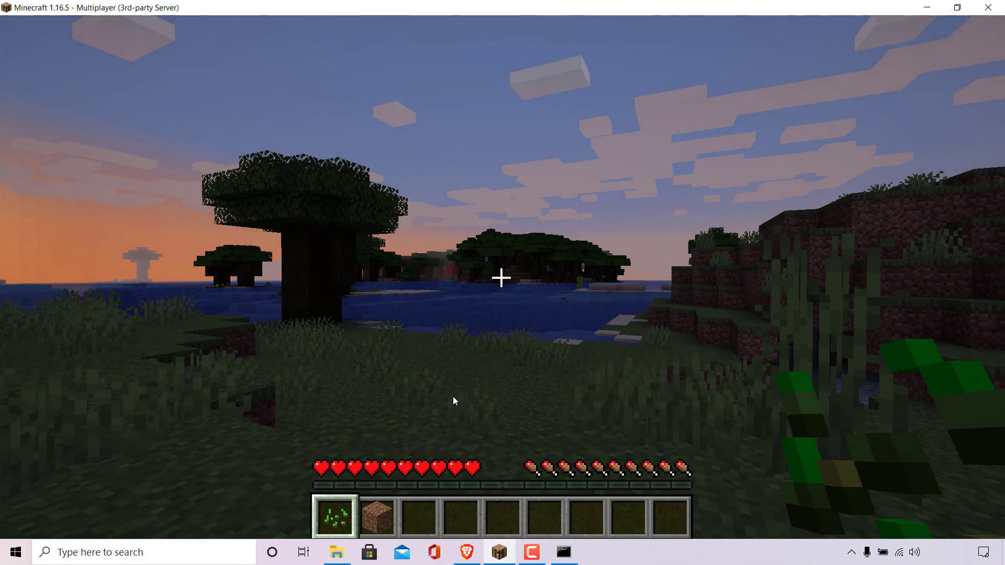
{"action": "left_click", "coordinate": [453, 397]}
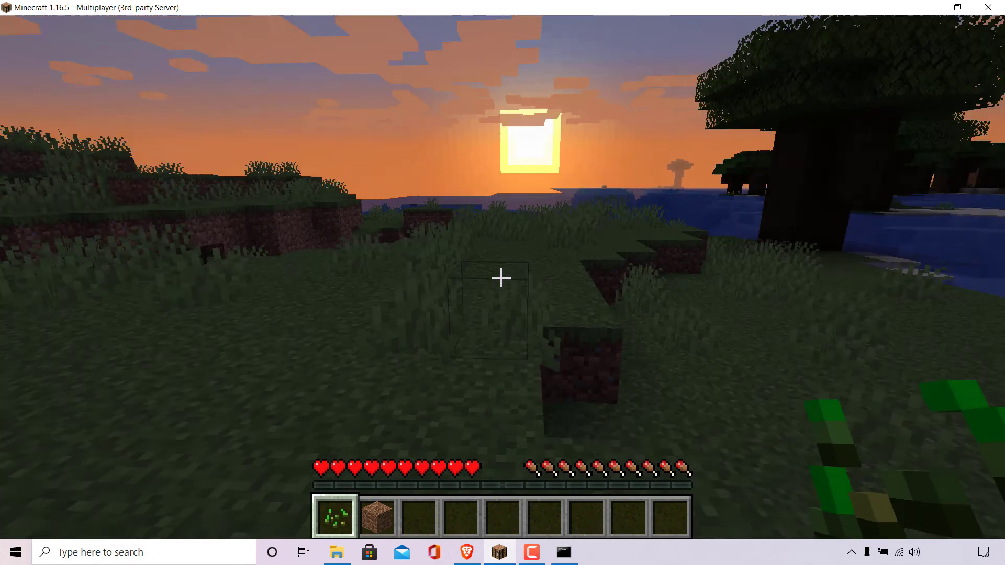